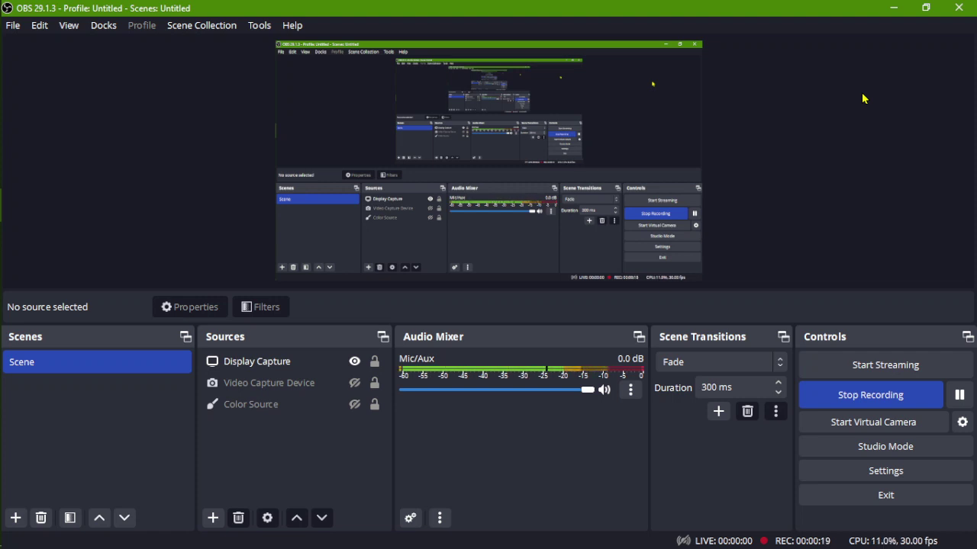
# - Mute the computer's sound output and check its mute state on the taskbar
pyautogui.press('XF86AudioMute')
pyautogui.press('super')
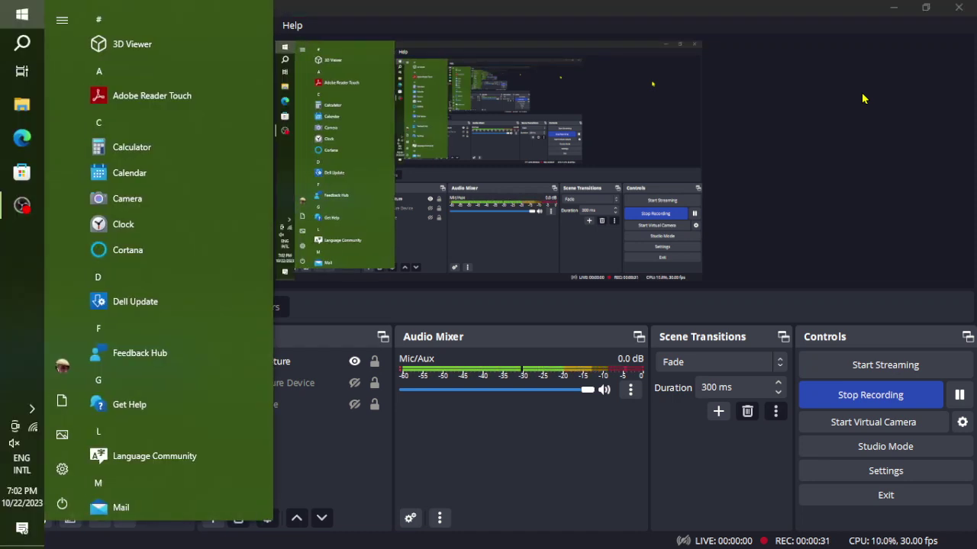
pyautogui.press('super')
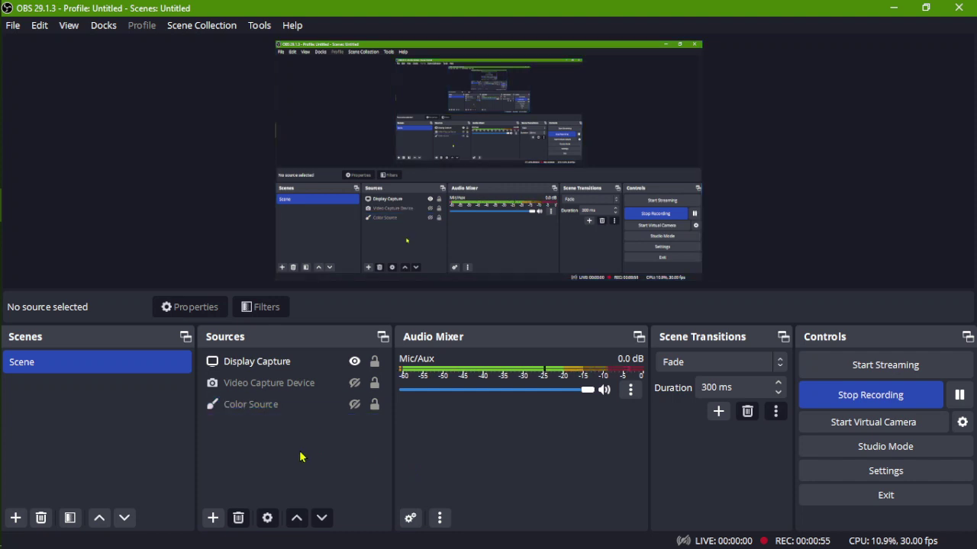
# - Make the hidden Video Capture Device source visible and select it
pyautogui.click(347, 383)
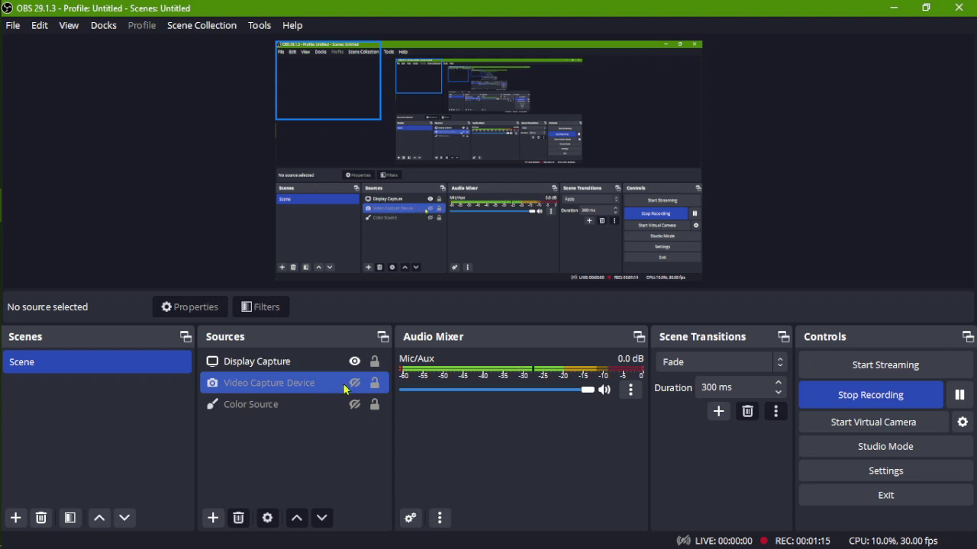
pyautogui.click(354, 383)
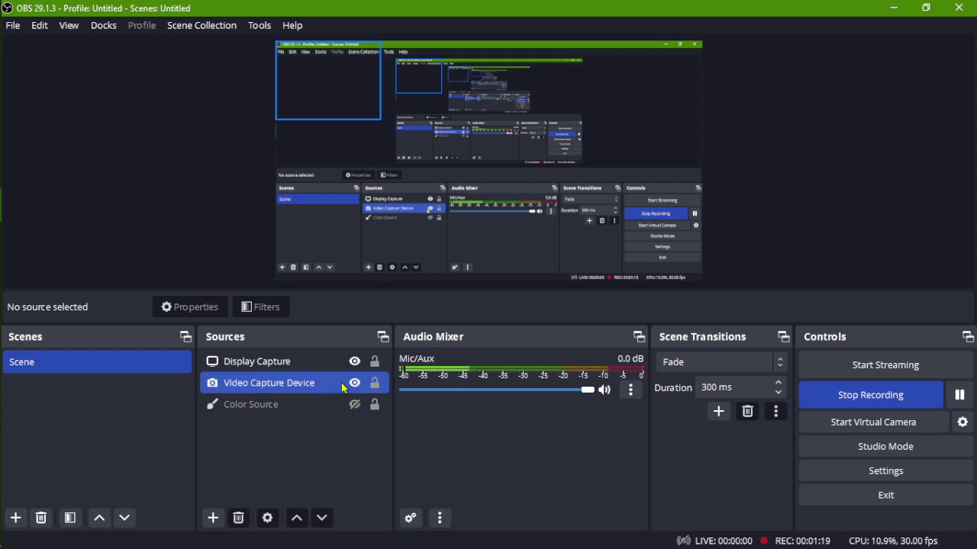
pyautogui.click(321, 385)
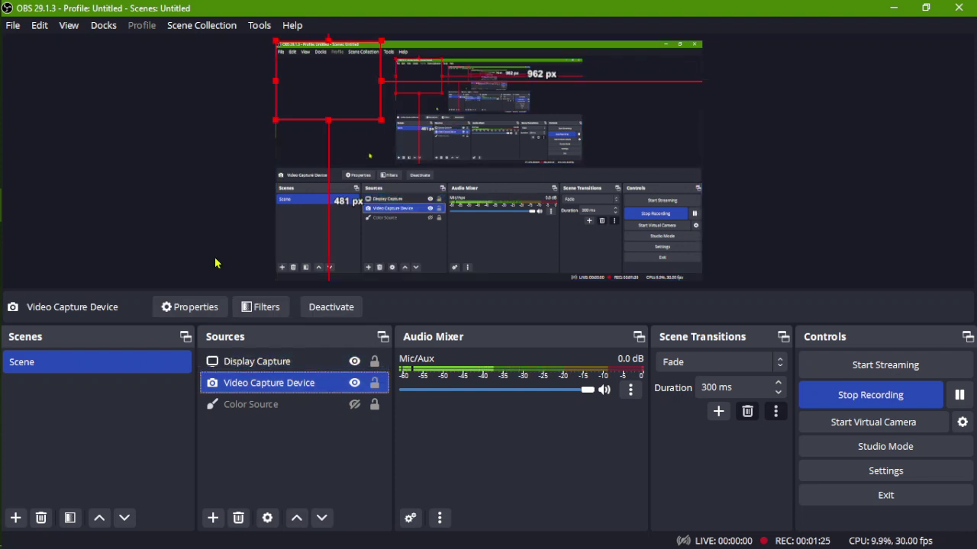
# - Hide the Display Capture source to reveal the webcam image and show it again
pyautogui.click(344, 87)
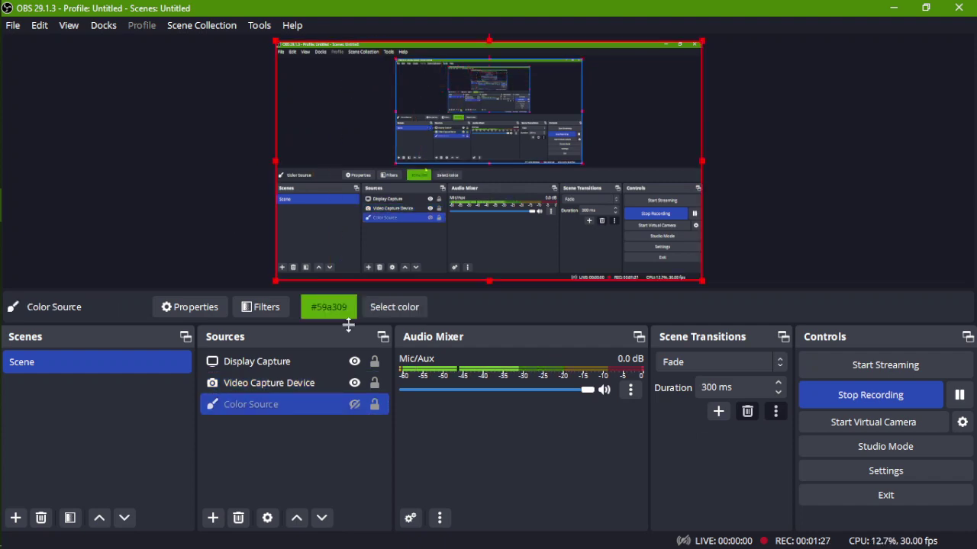
pyautogui.click(354, 364)
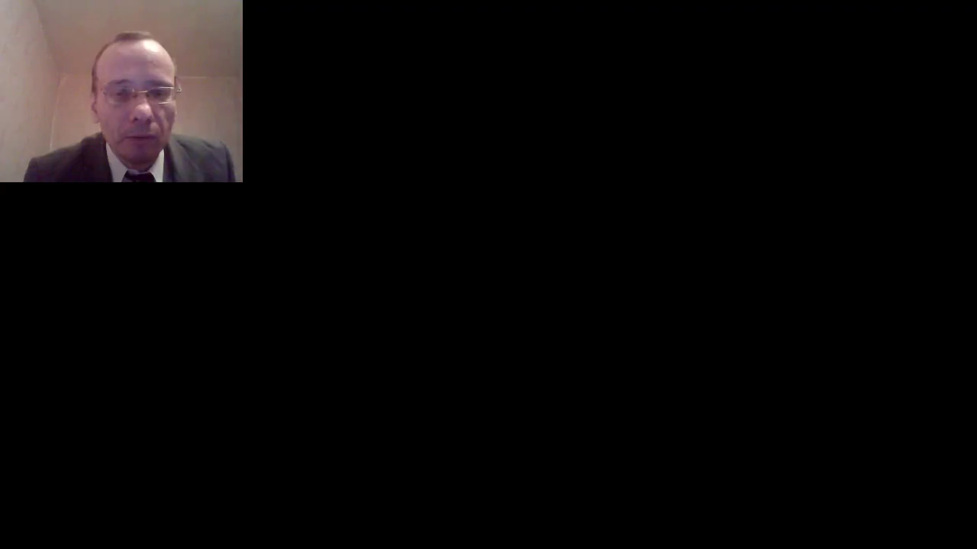
pyautogui.click(354, 361)
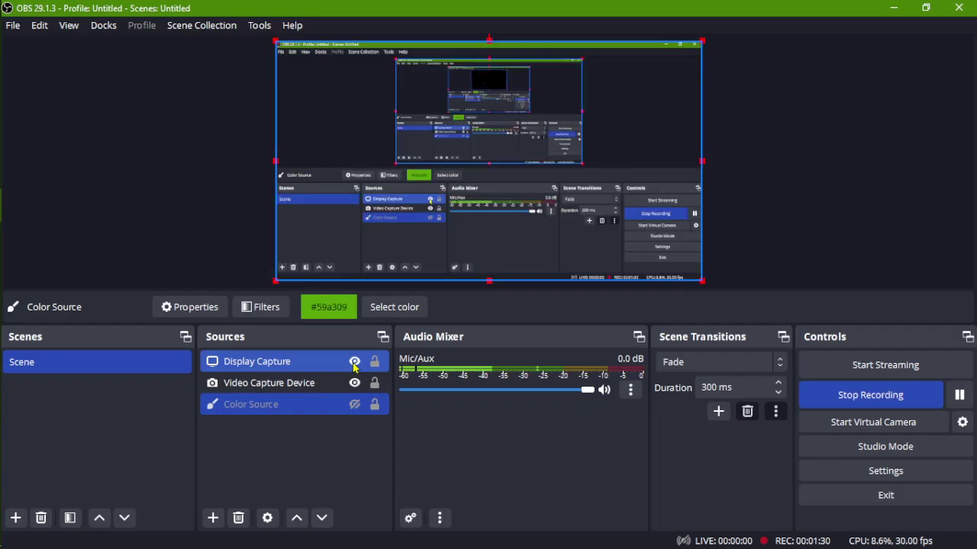
# - Move the Display Capture source below Color Source so the Video Capture Device is first in the source order
pyautogui.click(305, 385)
pyautogui.keyDown('ctrl'); pyautogui.click(301, 366); pyautogui.keyUp('ctrl')
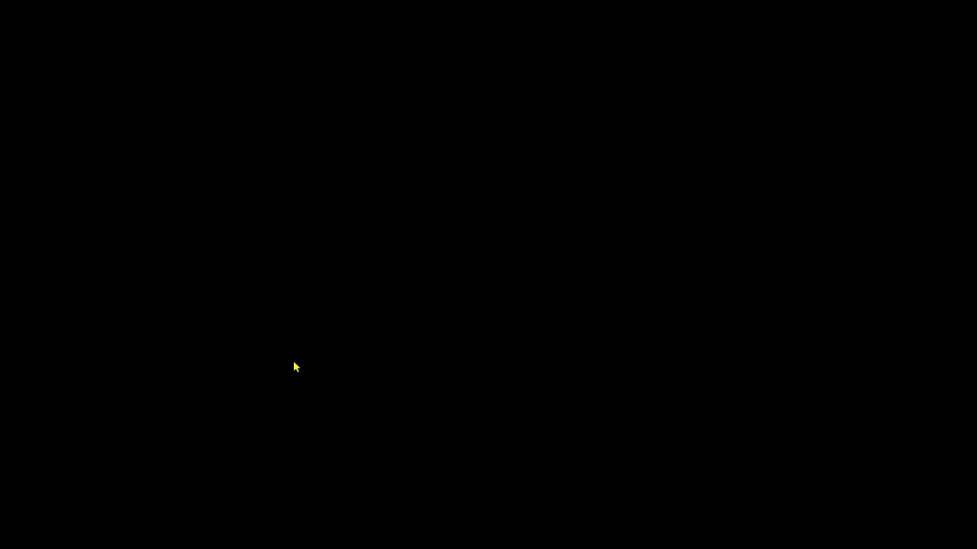
pyautogui.moveTo(295, 366); pyautogui.dragTo(292, 416)
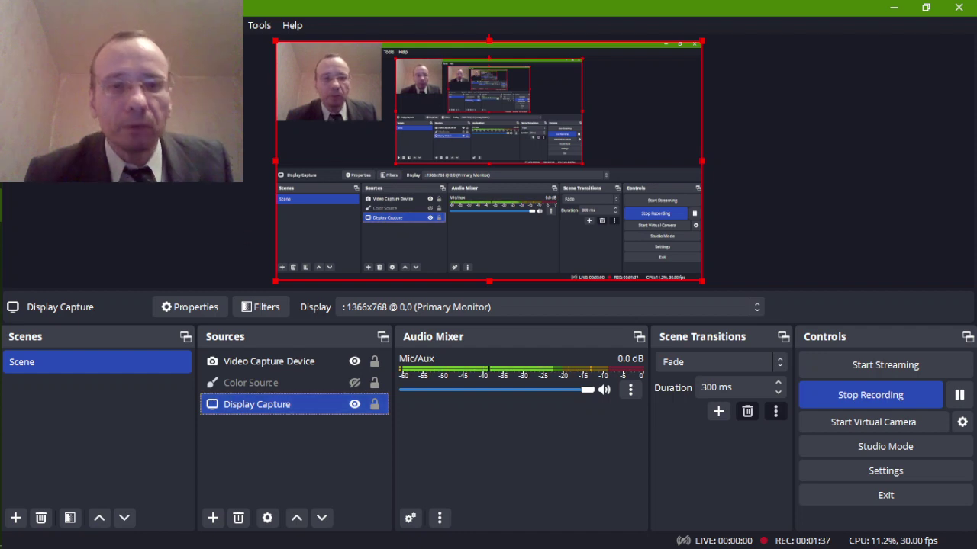
pyautogui.click(291, 424)
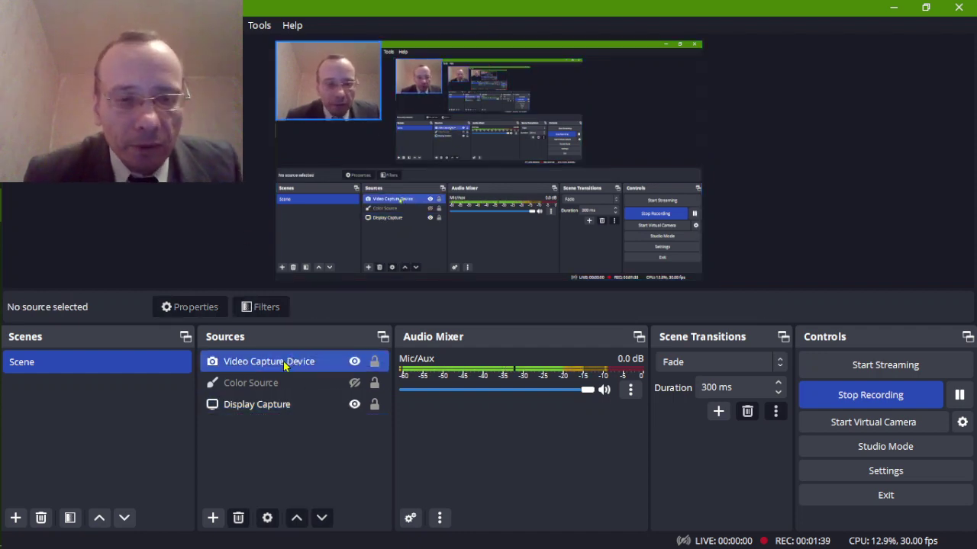
# - Examine the properties of the Video Capture Device source and close them without changes
pyautogui.click(355, 383)
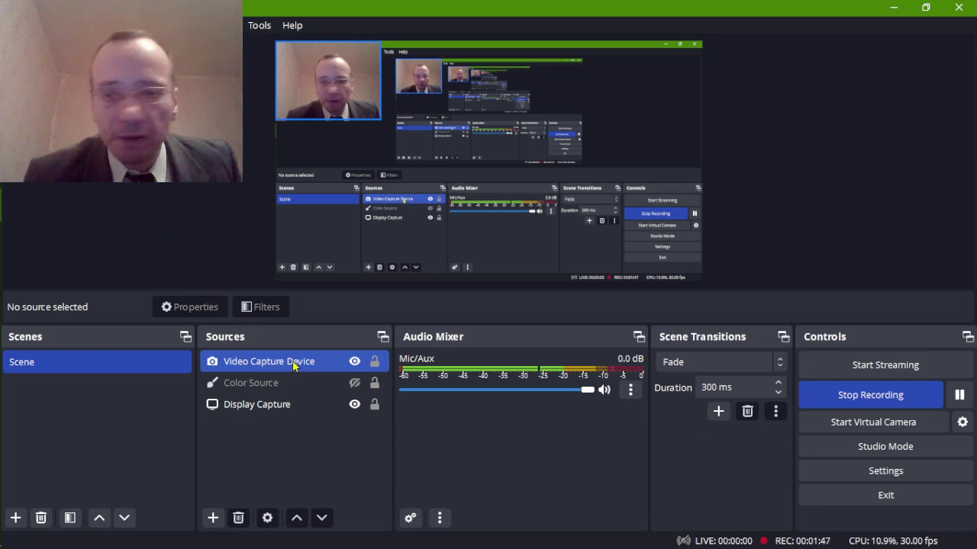
pyautogui.doubleClick(294, 365)
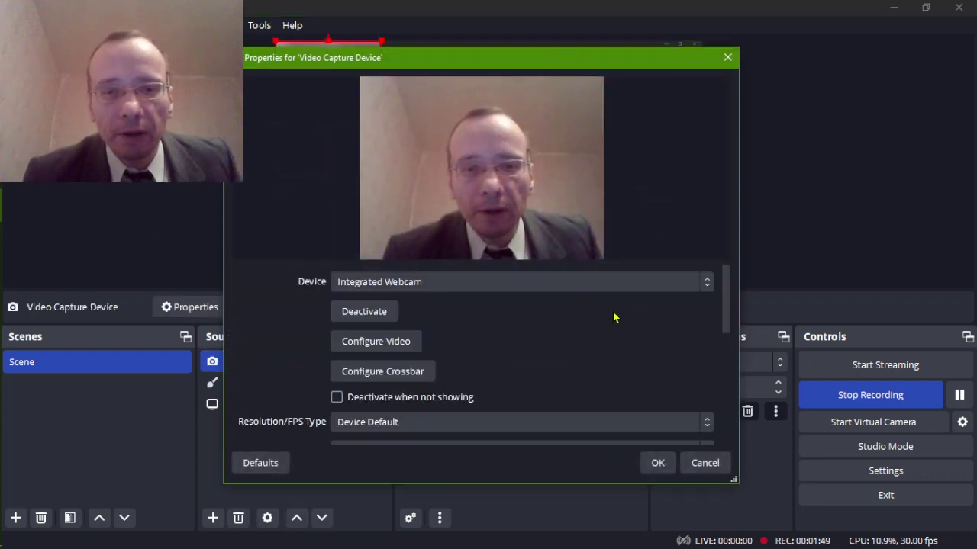
pyautogui.click(700, 463)
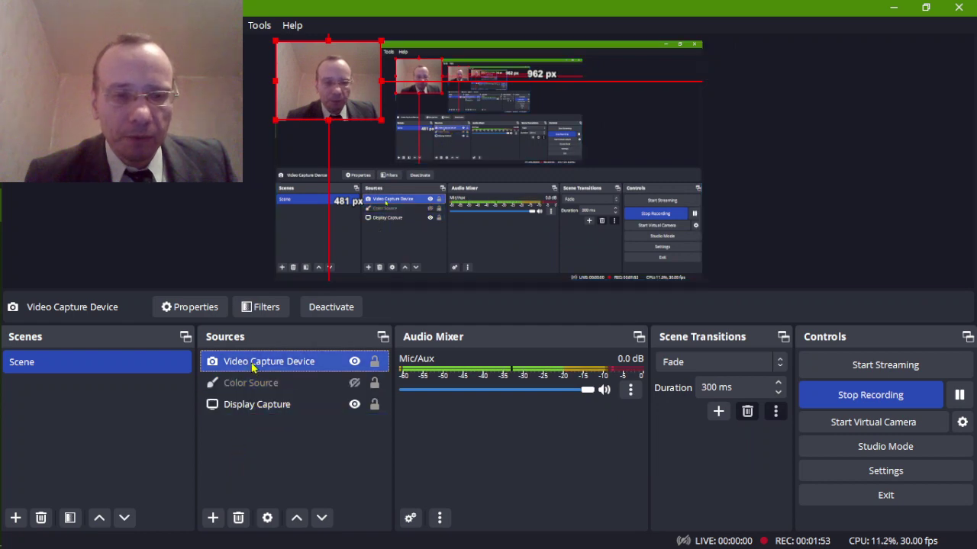
# - View the list of source types that can be added to the scene and dismiss it
pyautogui.click(212, 519)
pyautogui.click(212, 522)
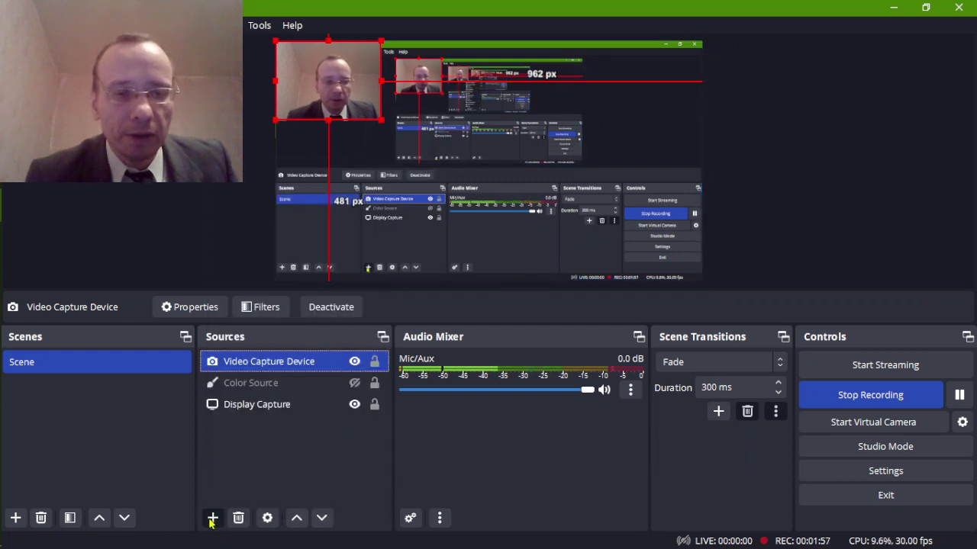
pyautogui.click(213, 524)
pyautogui.click(214, 524)
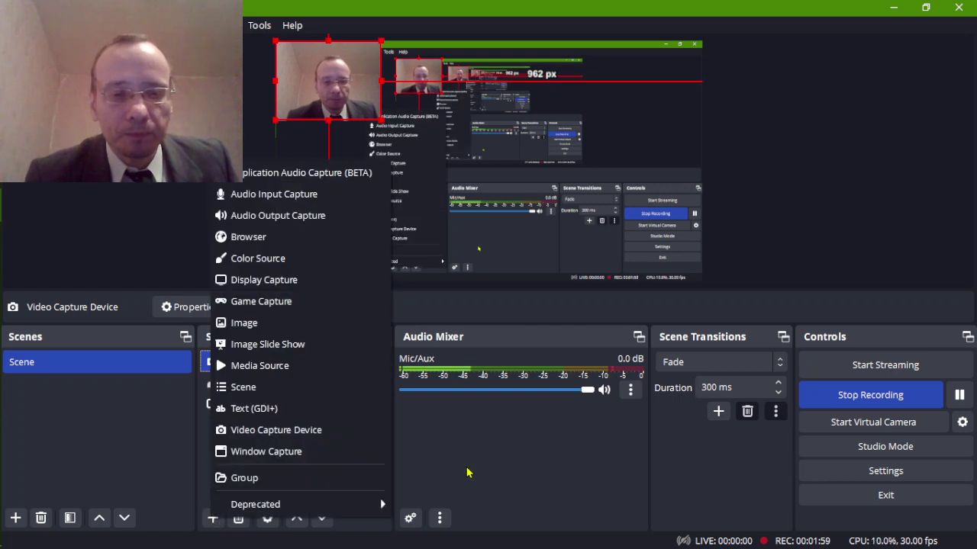
pyautogui.click(464, 468)
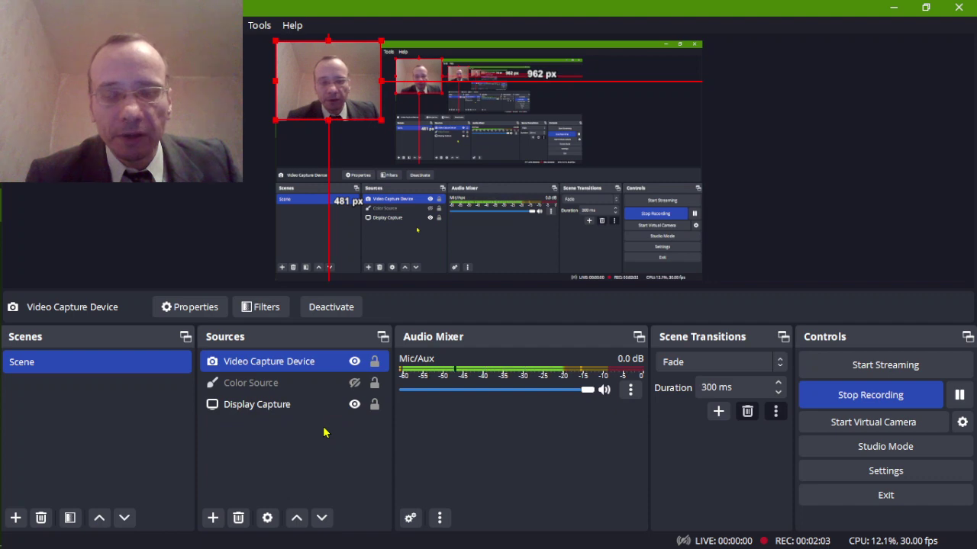
# - Select the Video Capture Device and Display Capture sources together
pyautogui.keyDown('ctrl'); pyautogui.click(333, 406); pyautogui.keyUp('ctrl')
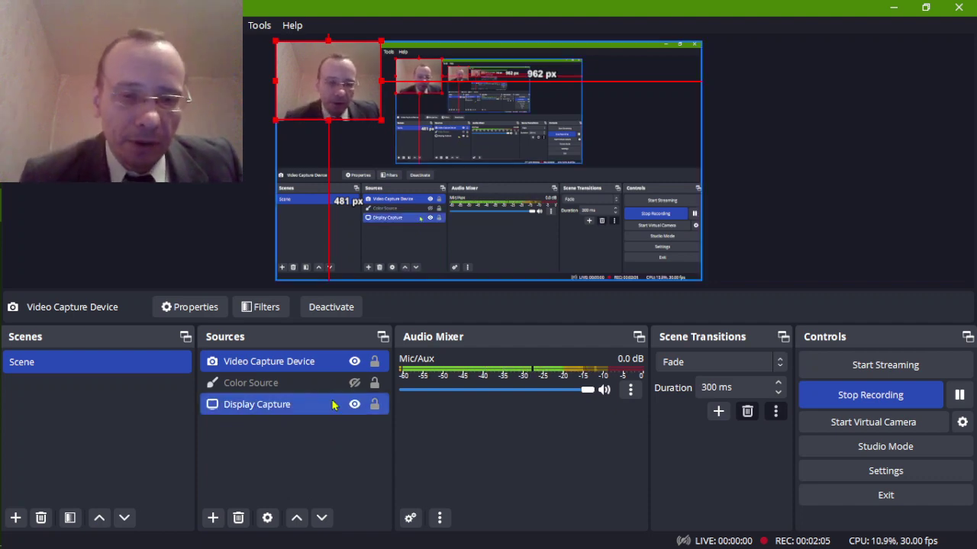
pyautogui.click(350, 364)
pyautogui.keyDown('ctrl'); pyautogui.click(348, 405); pyautogui.keyUp('ctrl')
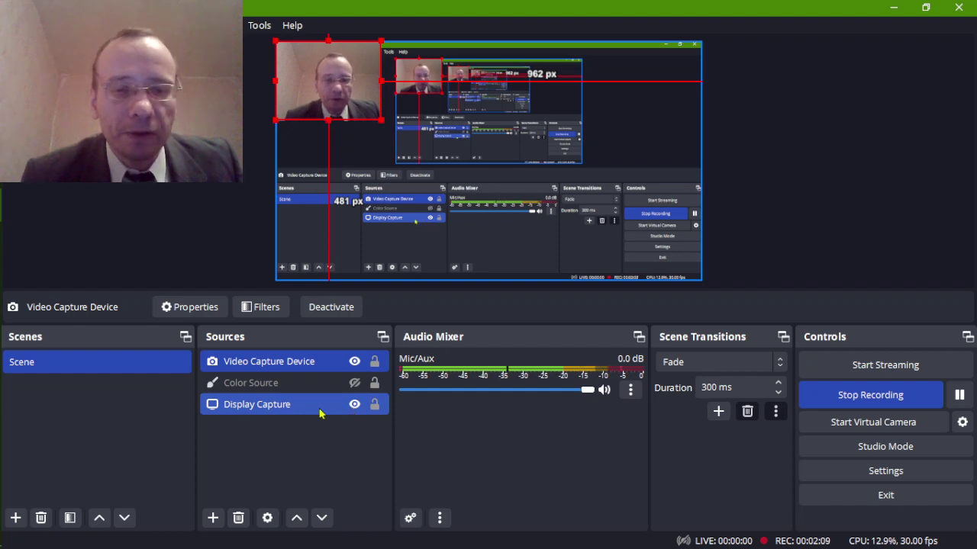
# - Show the green Color Source over the captured display and hide it again
pyautogui.click(353, 388)
pyautogui.click(354, 383)
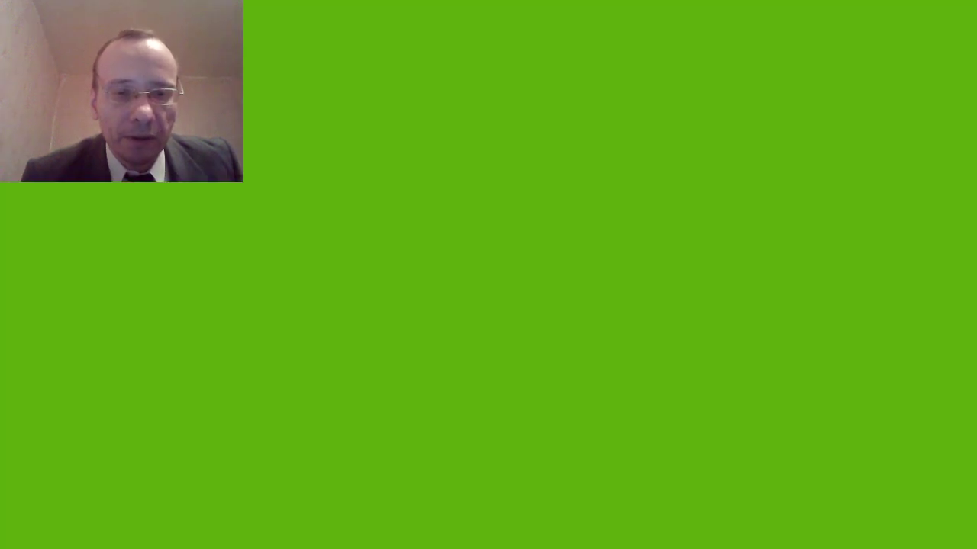
pyautogui.click(354, 383)
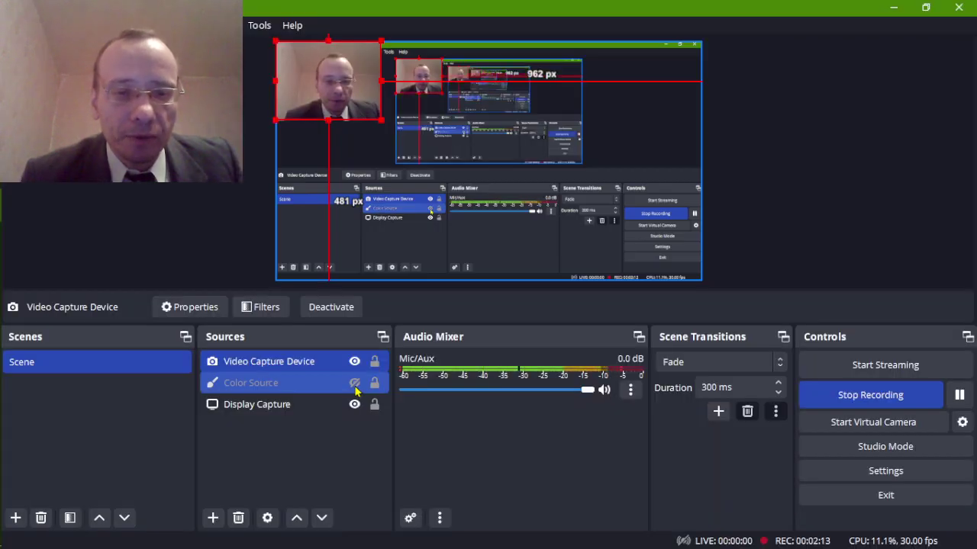
# - Remove the Color Source from the scene
pyautogui.click(279, 386)
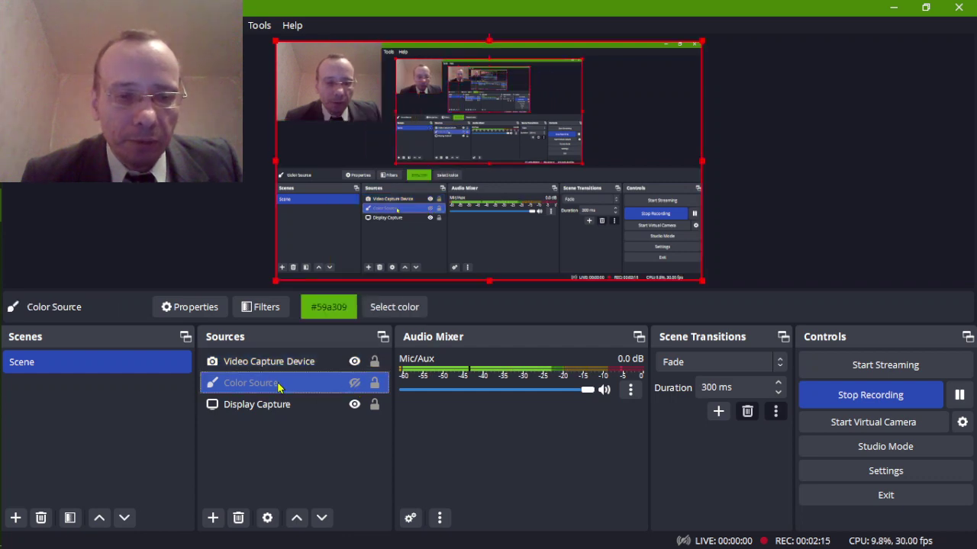
pyautogui.click(238, 518)
pyautogui.click(541, 294)
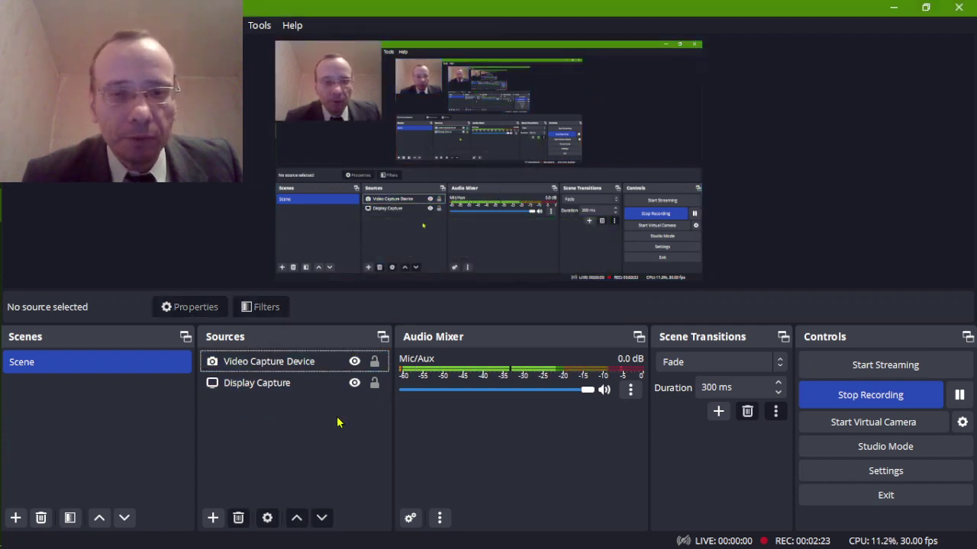
# - Set the Video Capture Device source's device to OBS Virtual Camera
pyautogui.click(306, 363)
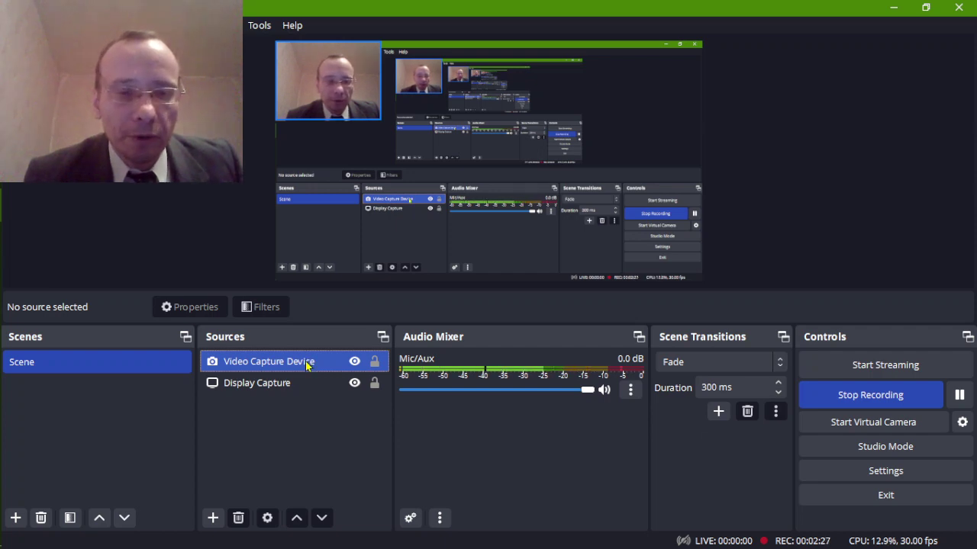
pyautogui.click(306, 365)
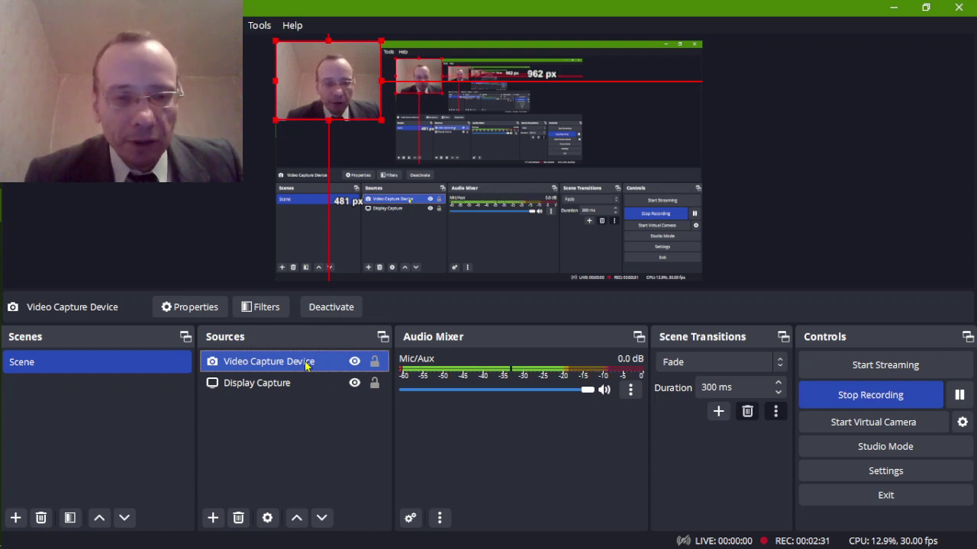
pyautogui.doubleClick(306, 365)
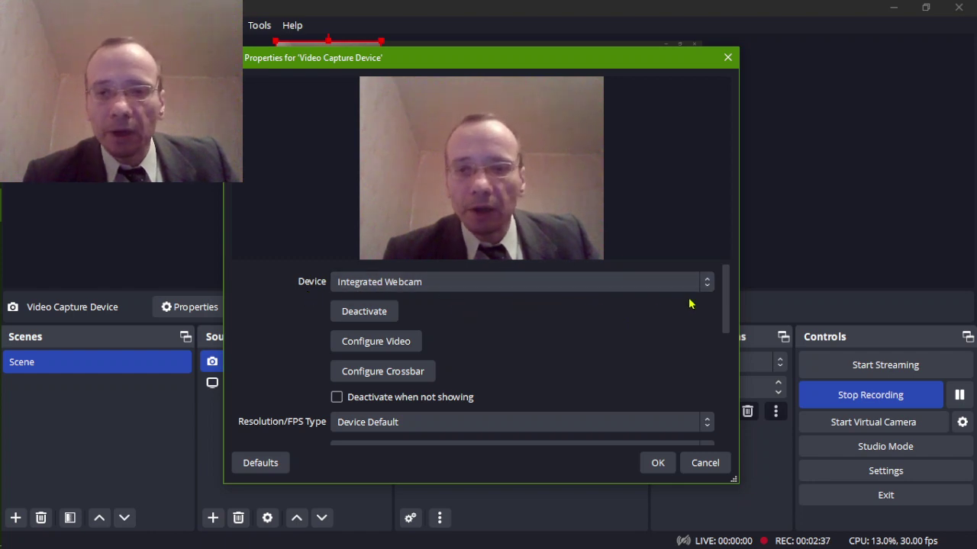
pyautogui.click(708, 284)
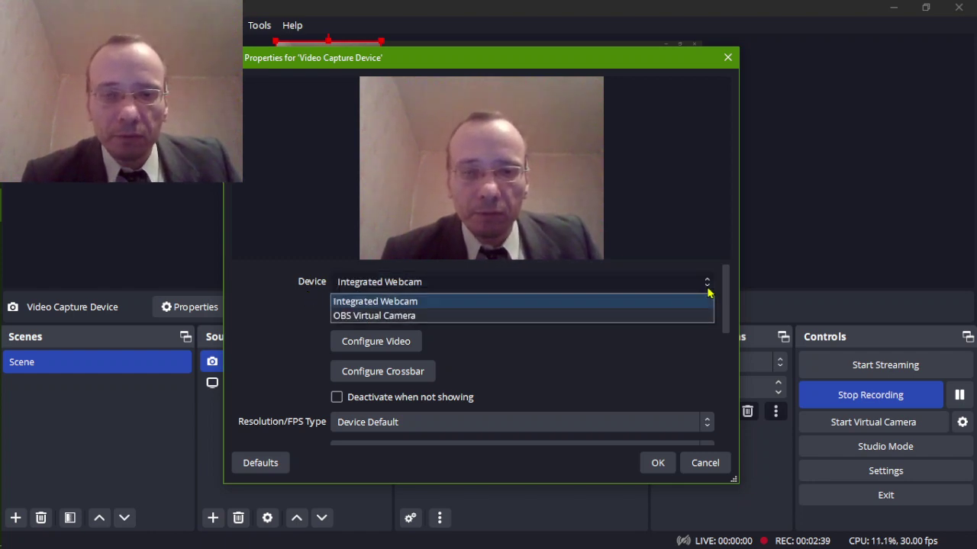
pyautogui.click(431, 317)
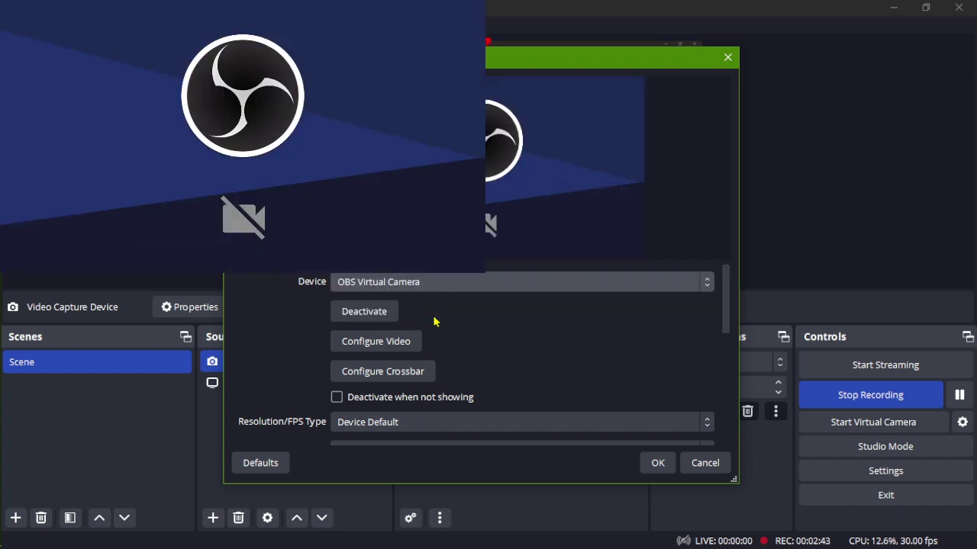
pyautogui.click(658, 463)
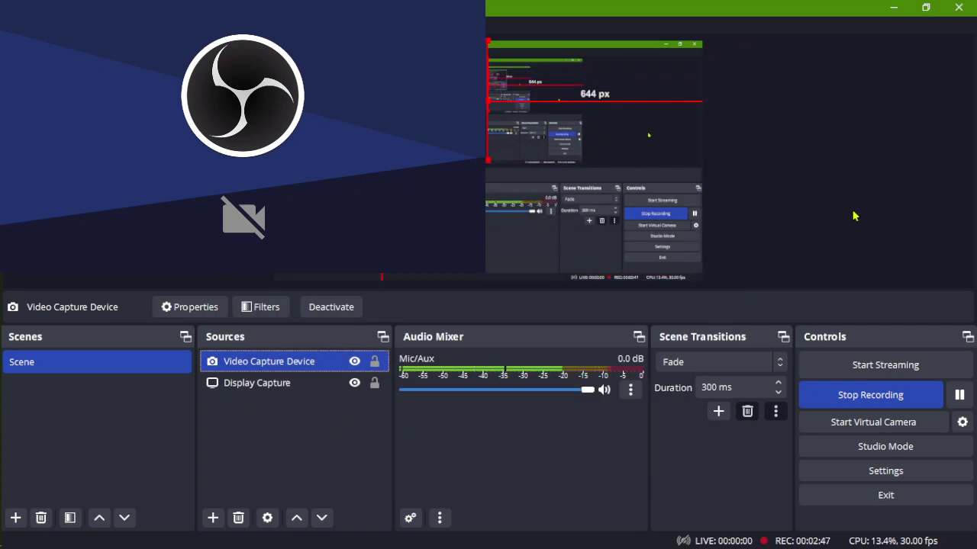
# - Start the virtual camera to try its output and stop it again
pyautogui.click(867, 429)
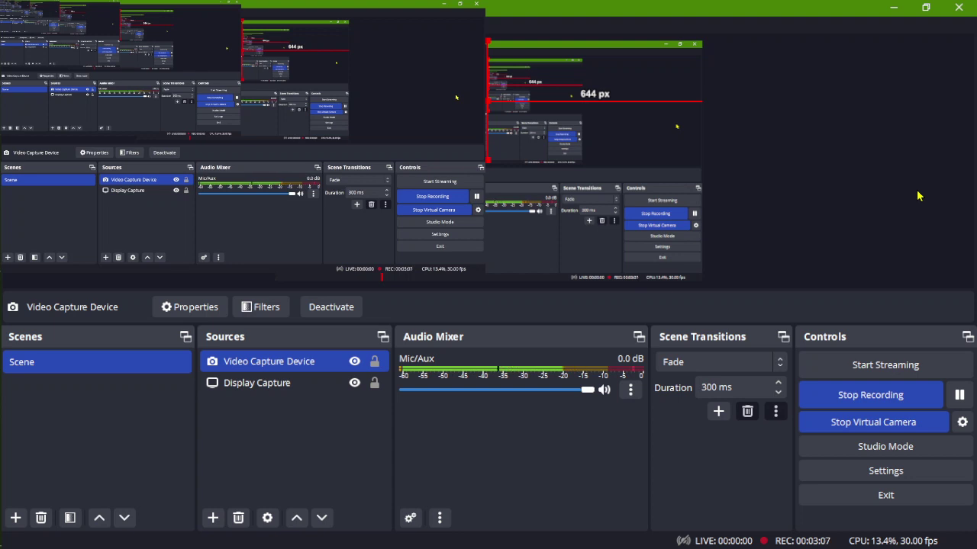
pyautogui.click(859, 431)
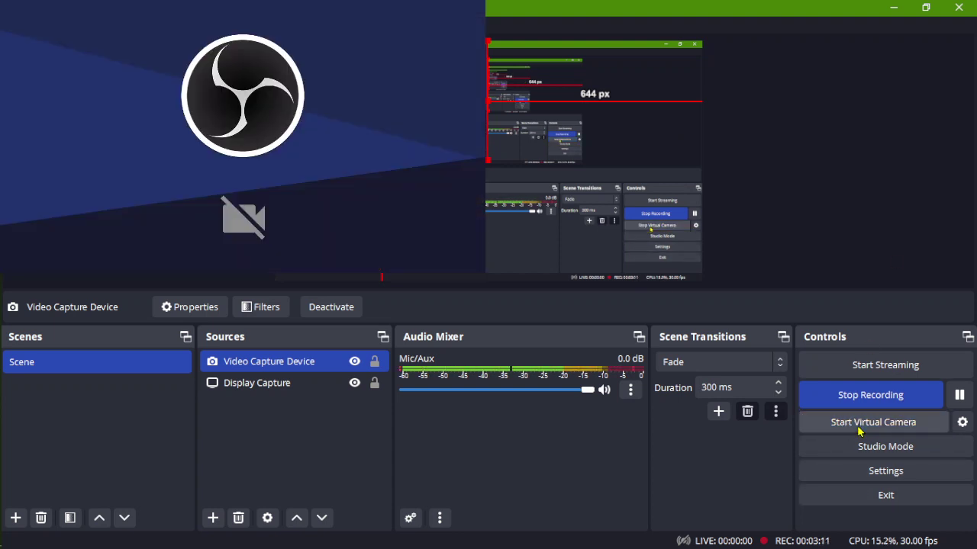
# - Set the Video Capture Device source's device to Integrated Webcam
pyautogui.doubleClick(279, 373)
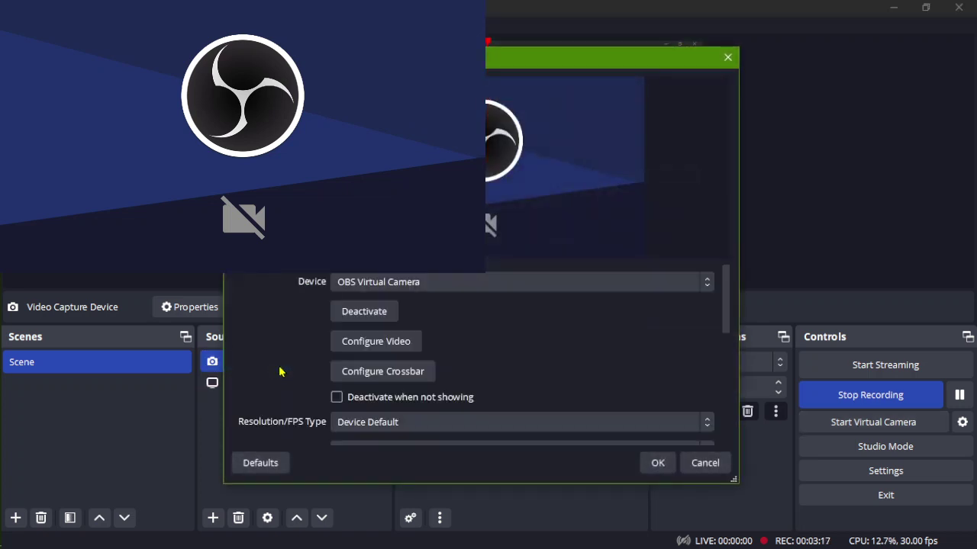
pyautogui.click(709, 283)
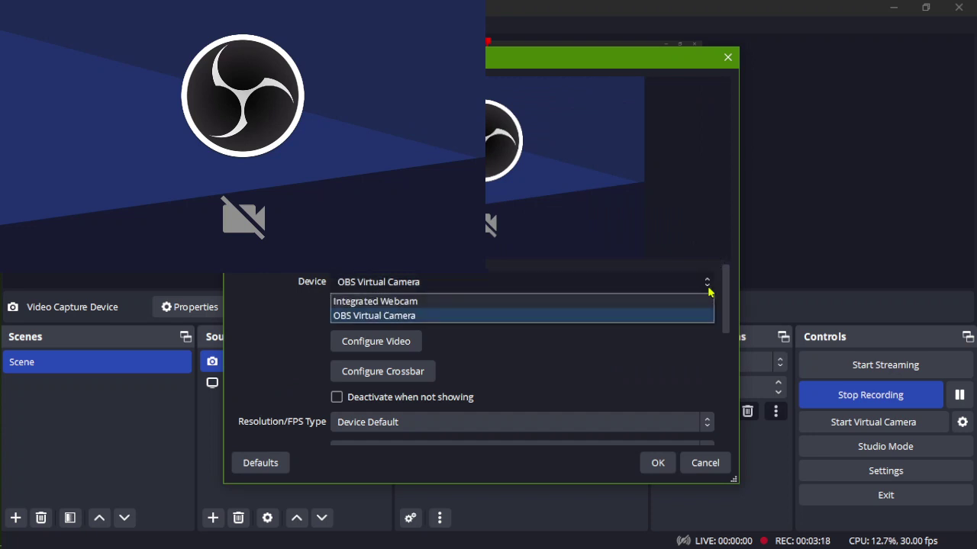
pyautogui.click(470, 303)
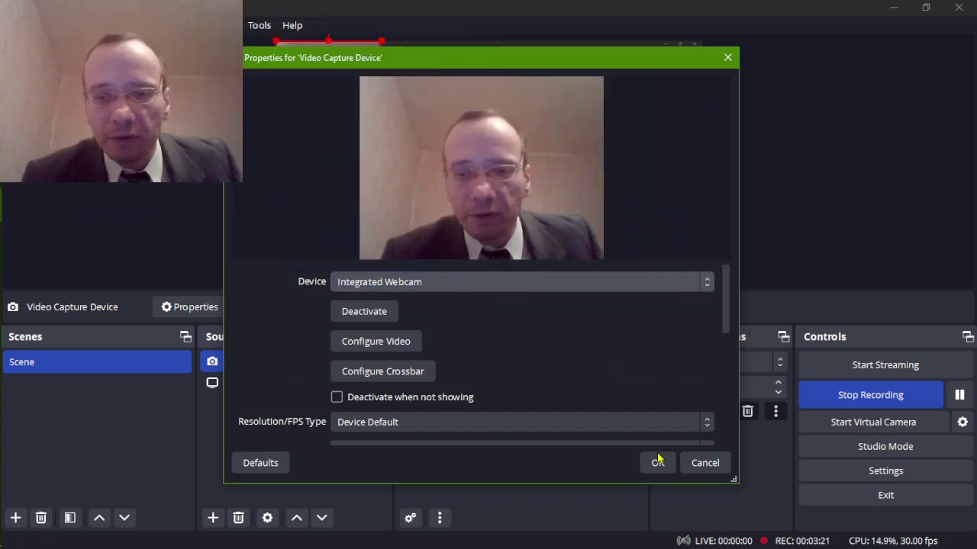
pyautogui.click(658, 464)
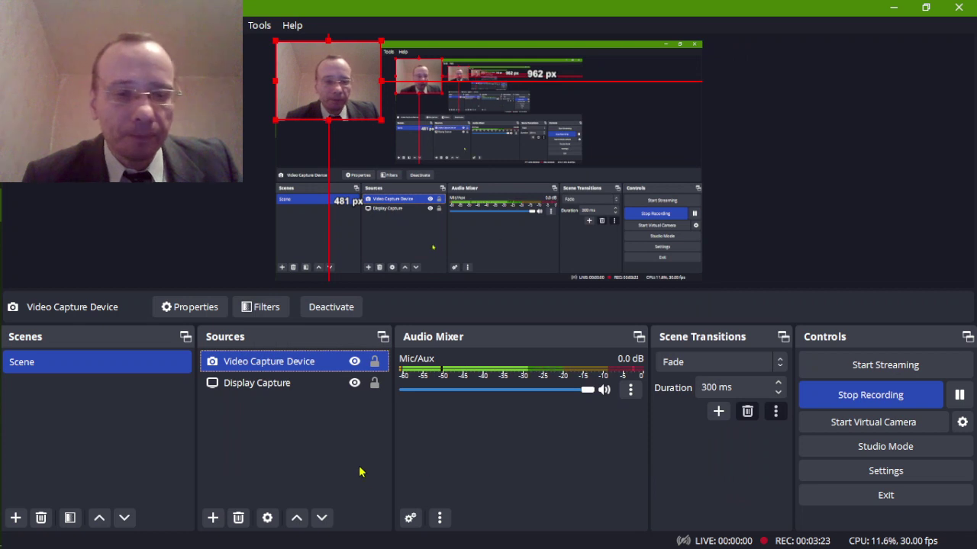
# - Hide the Video Capture Device source and move it below Display Capture in the source order
pyautogui.hotkey('ctrl', 'a')
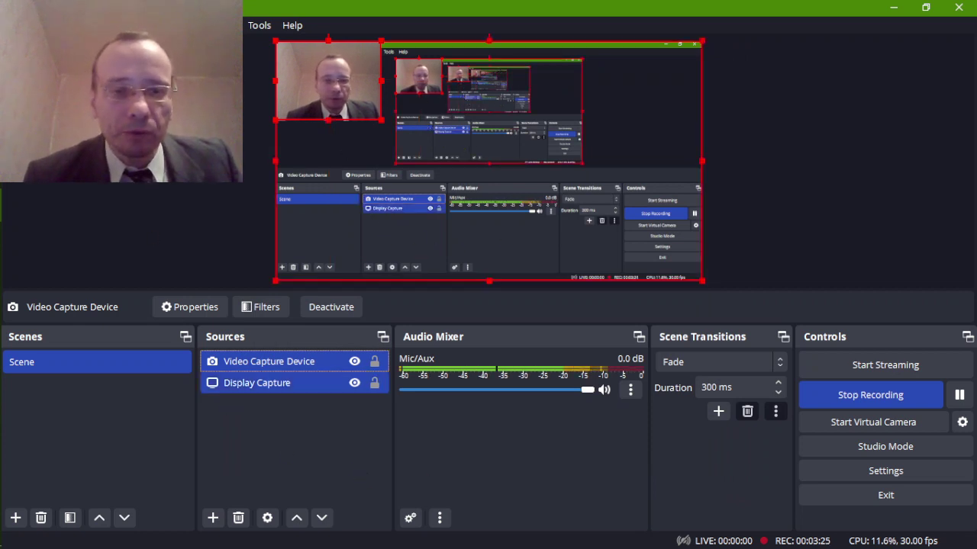
pyautogui.click(153, 181)
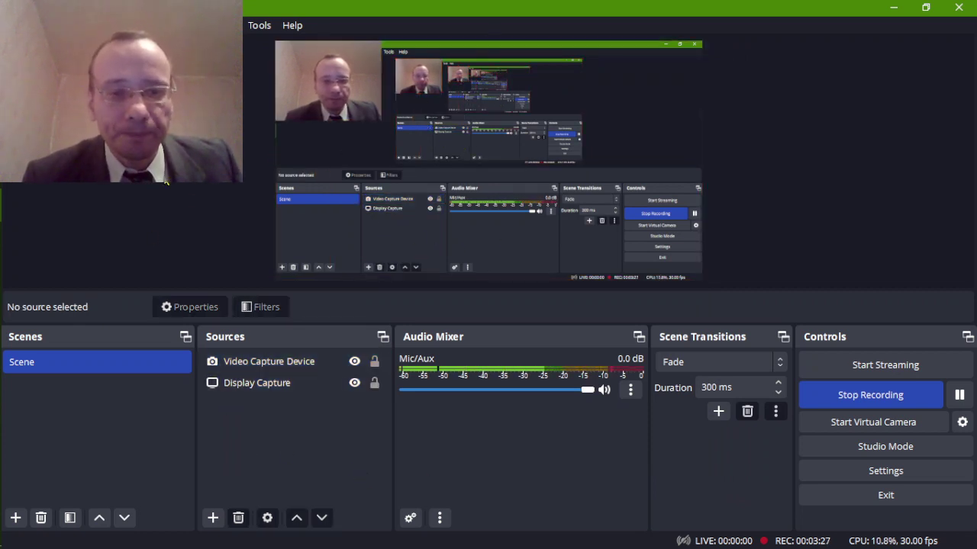
pyautogui.click(340, 359)
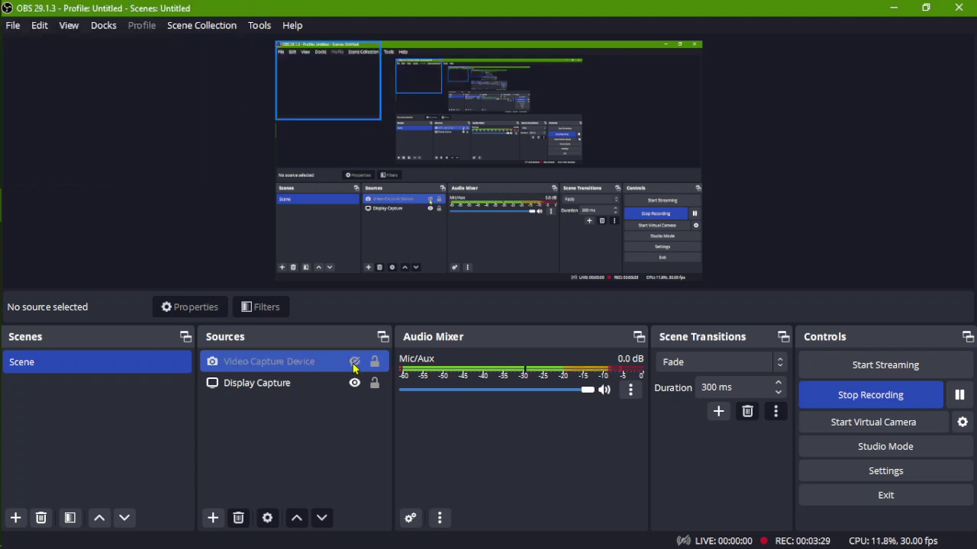
pyautogui.click(354, 361)
pyautogui.moveTo(303, 437); pyautogui.dragTo(301, 435)
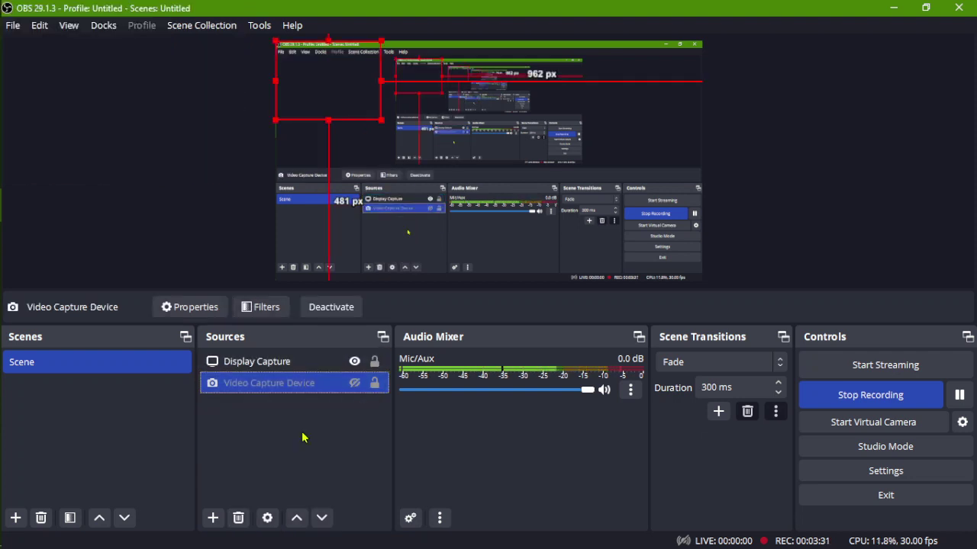
pyautogui.click(147, 203)
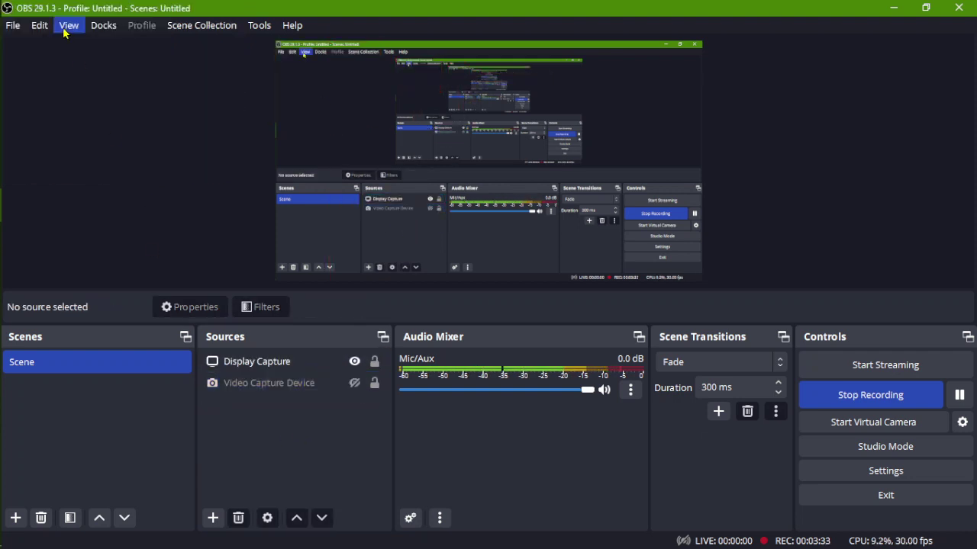
# - Open the program settings and look through the General options, including updates, output, source snapping and projectors
pyautogui.click(13, 29)
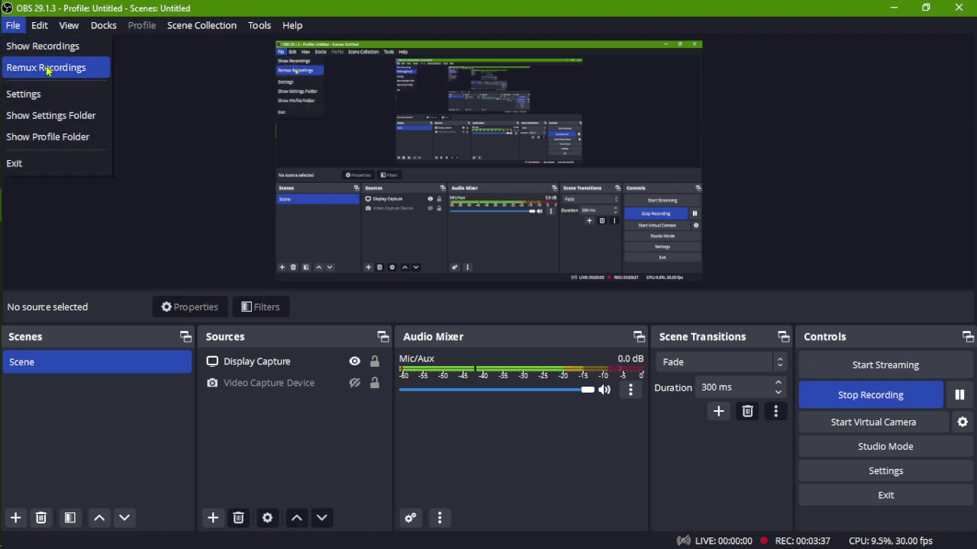
pyautogui.click(37, 97)
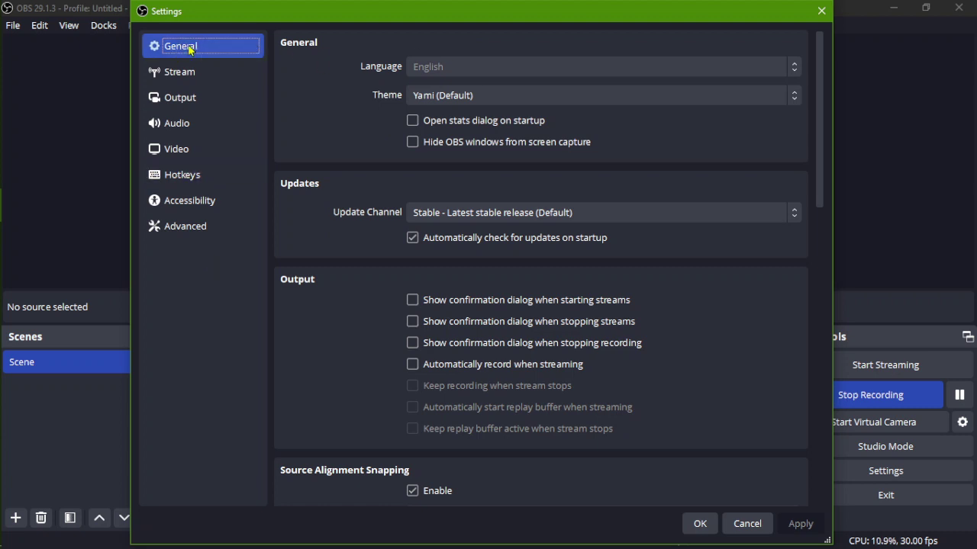
pyautogui.moveTo(821, 120); pyautogui.dragTo(823, 246)
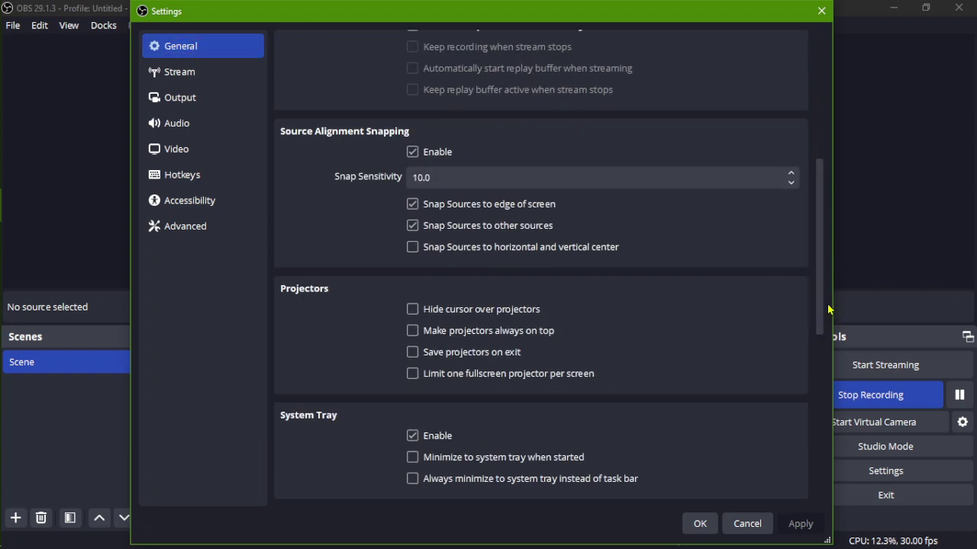
pyautogui.moveTo(822, 307); pyautogui.dragTo(827, 190)
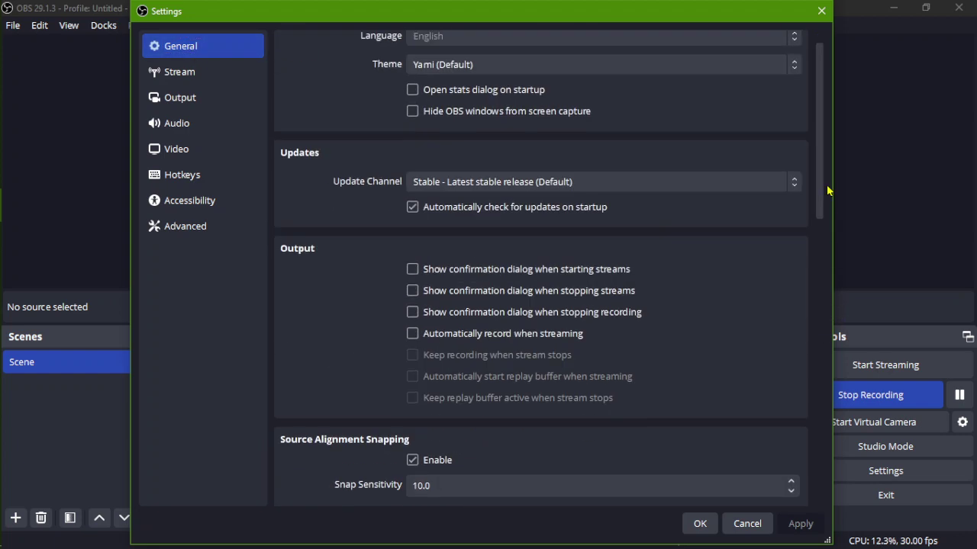
# - Try appending a run of placeholder letters to the custom stream server address and remove them again
pyautogui.click(197, 74)
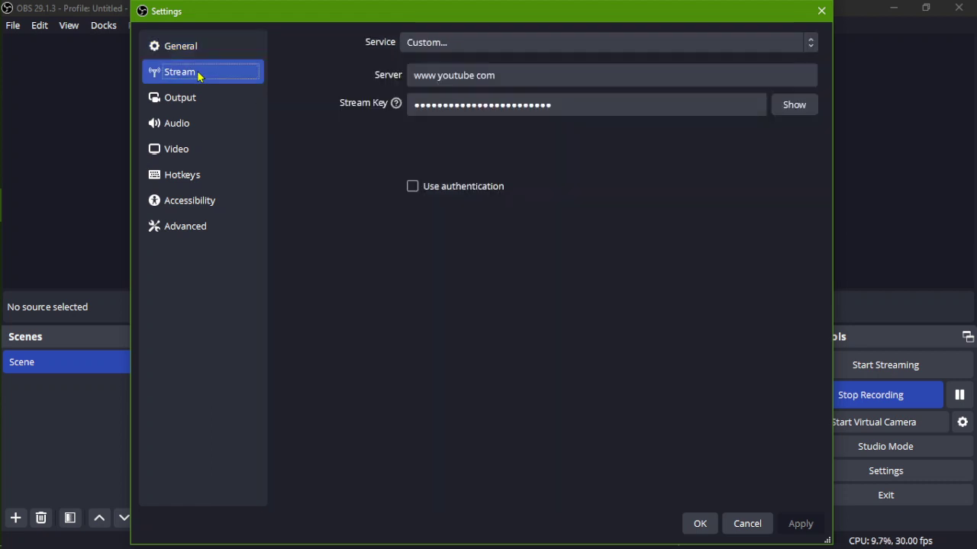
pyautogui.click(513, 72)
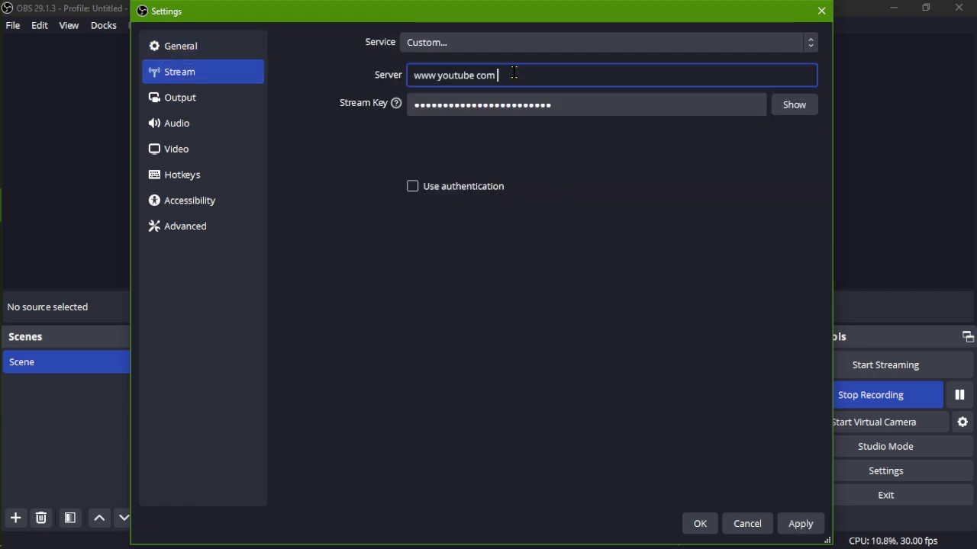
pyautogui.write('nnnnnnnnnnnnnnnnnn')
pyautogui.click(576, 105)
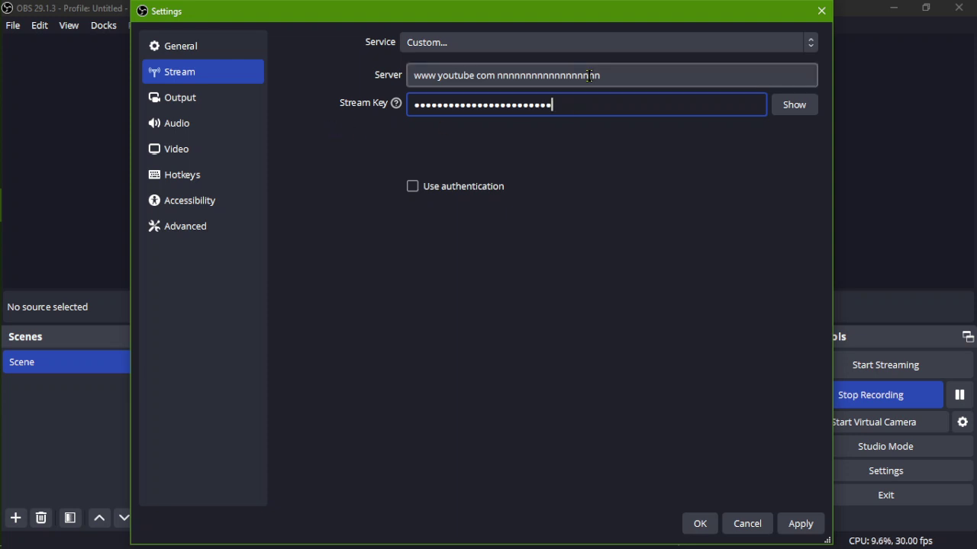
pyautogui.moveTo(607, 75); pyautogui.dragTo(498, 75)
pyautogui.click(499, 75)
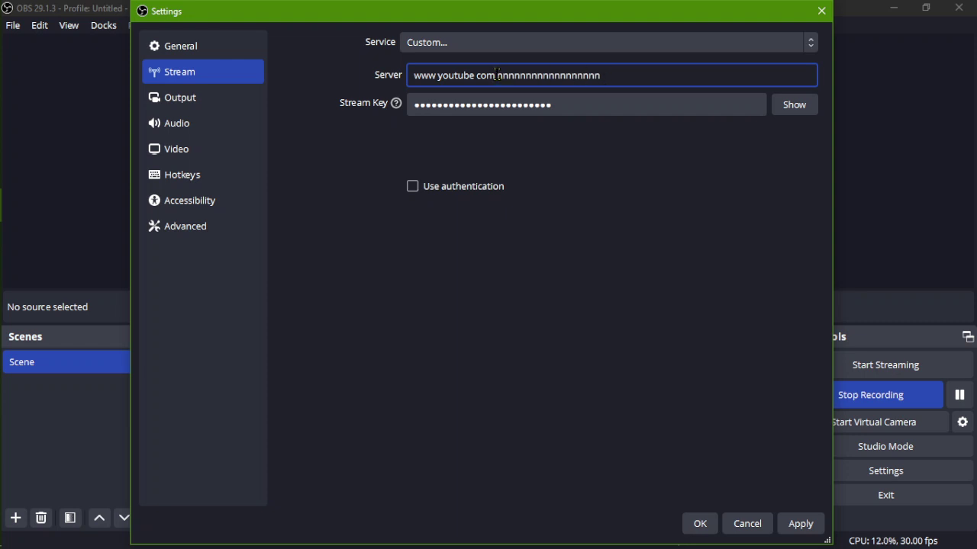
pyautogui.moveTo(497, 75); pyautogui.dragTo(624, 77)
pyautogui.press('BackSpace')
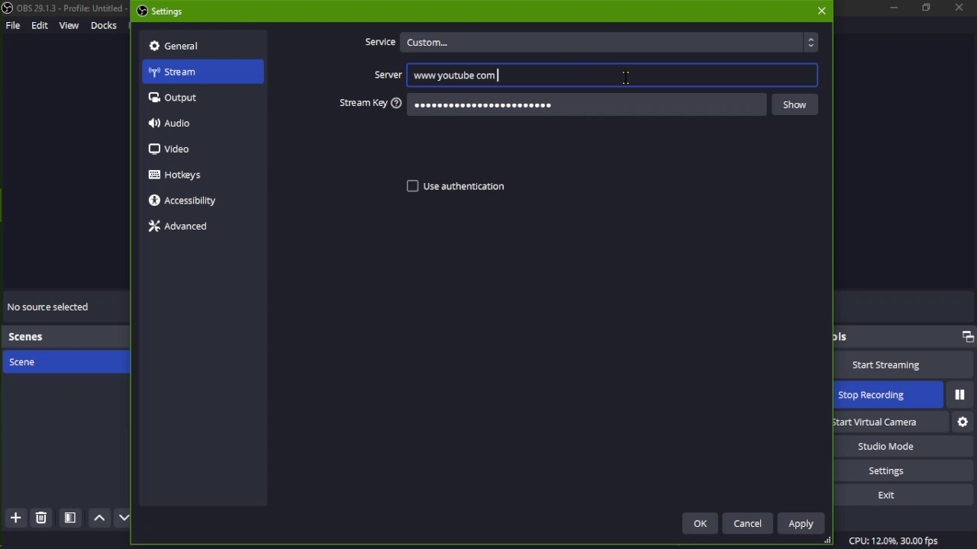
# - Review the available streaming services and the Output, Audio, Video, Hotkeys, Accessibility and Advanced settings, and close the settings
pyautogui.click(810, 46)
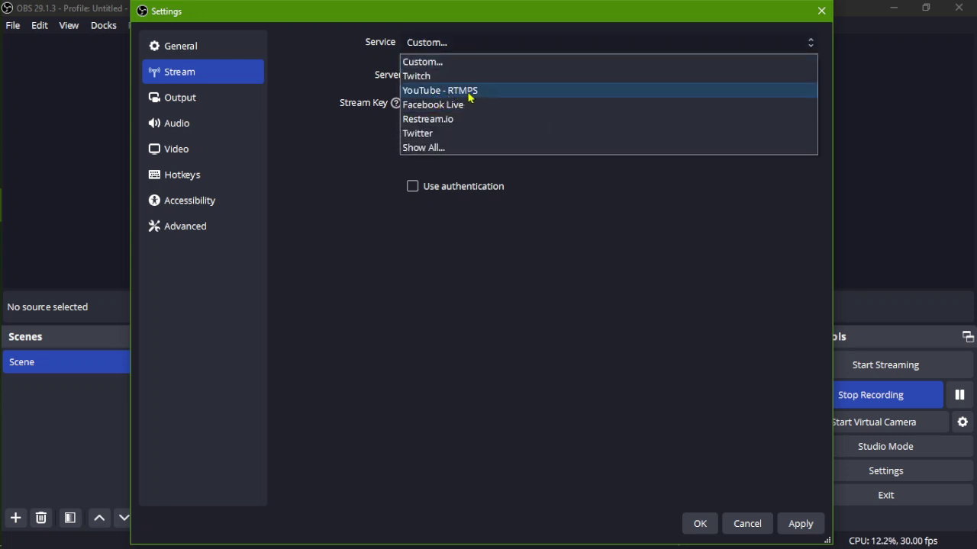
pyautogui.click(321, 52)
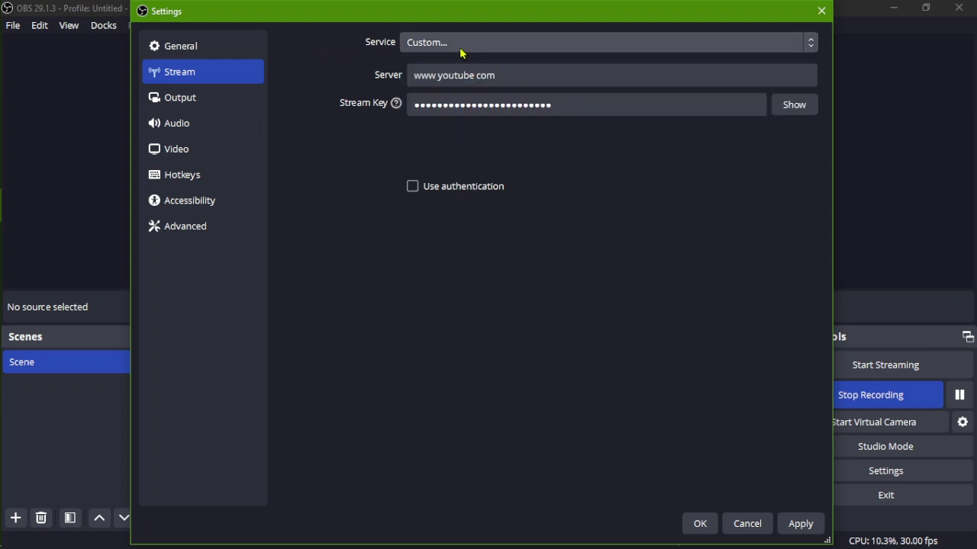
pyautogui.click(218, 104)
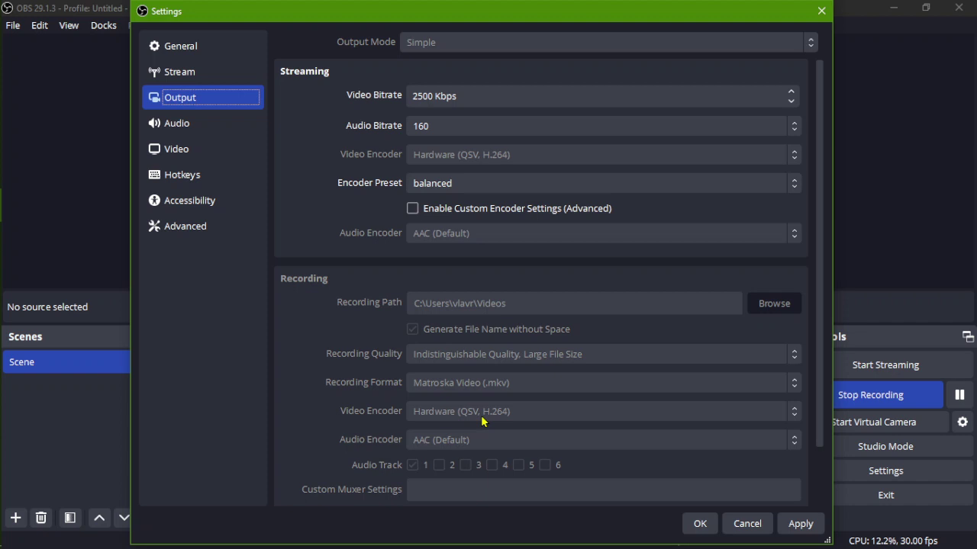
pyautogui.click(180, 126)
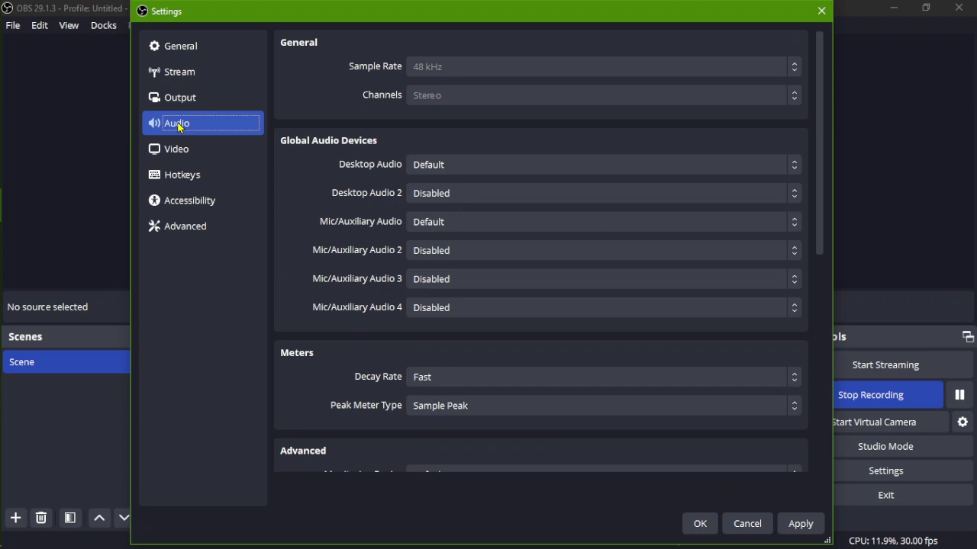
pyautogui.click(179, 151)
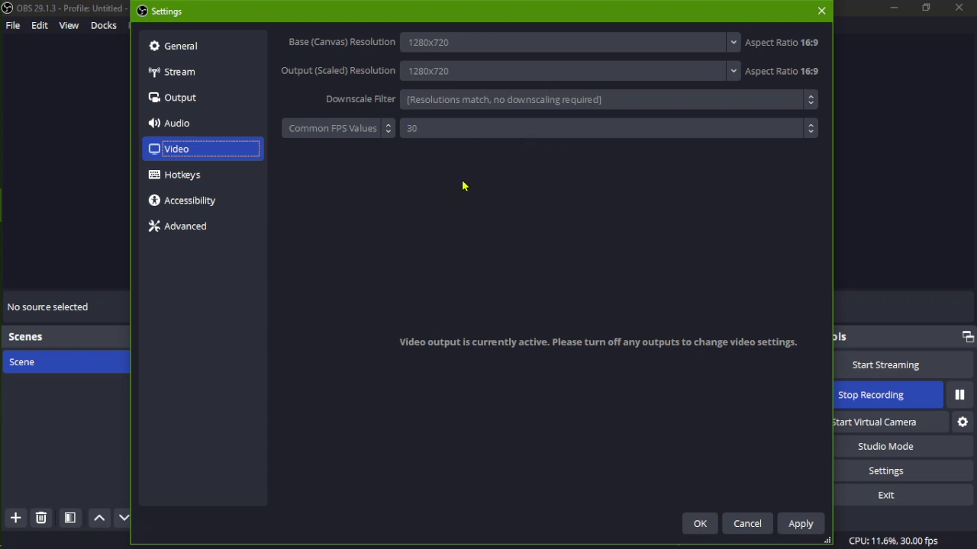
pyautogui.click(197, 177)
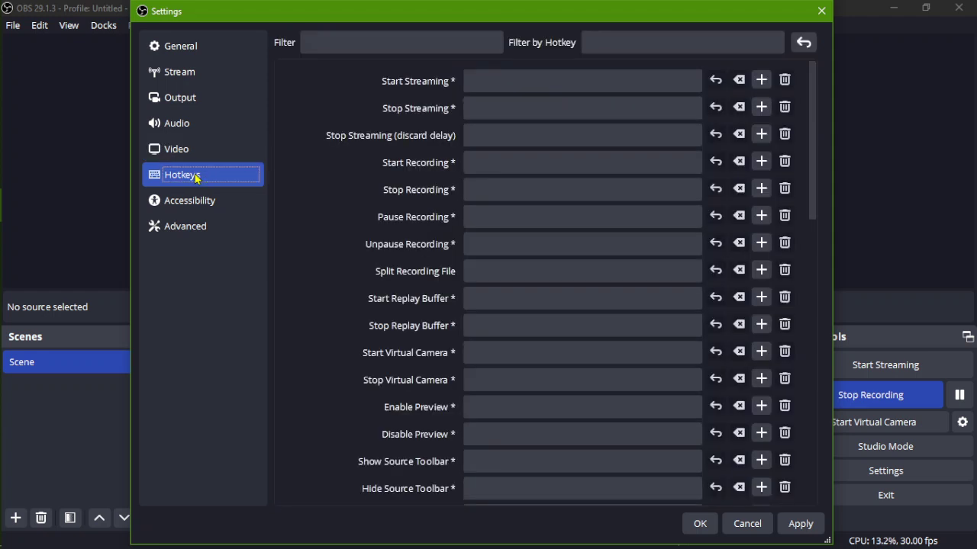
pyautogui.click(182, 202)
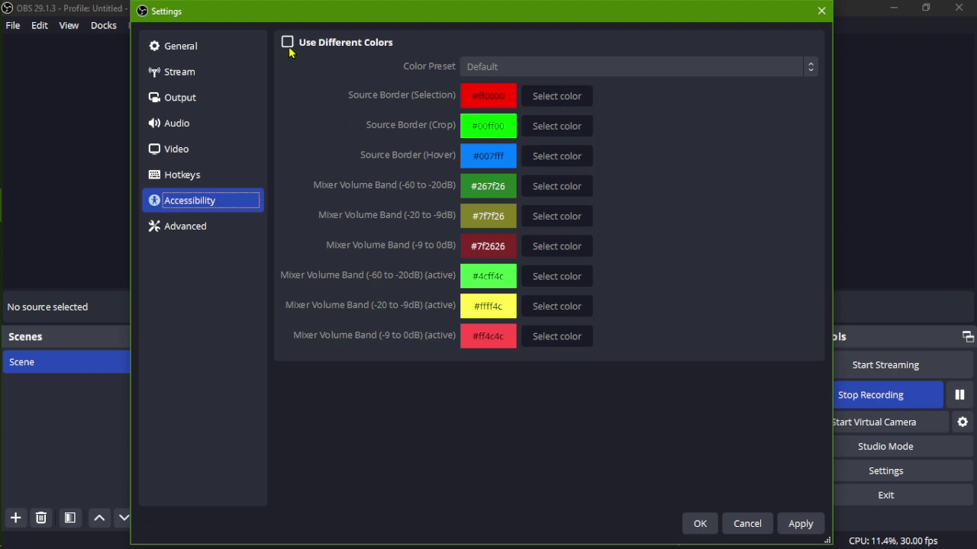
pyautogui.click(191, 228)
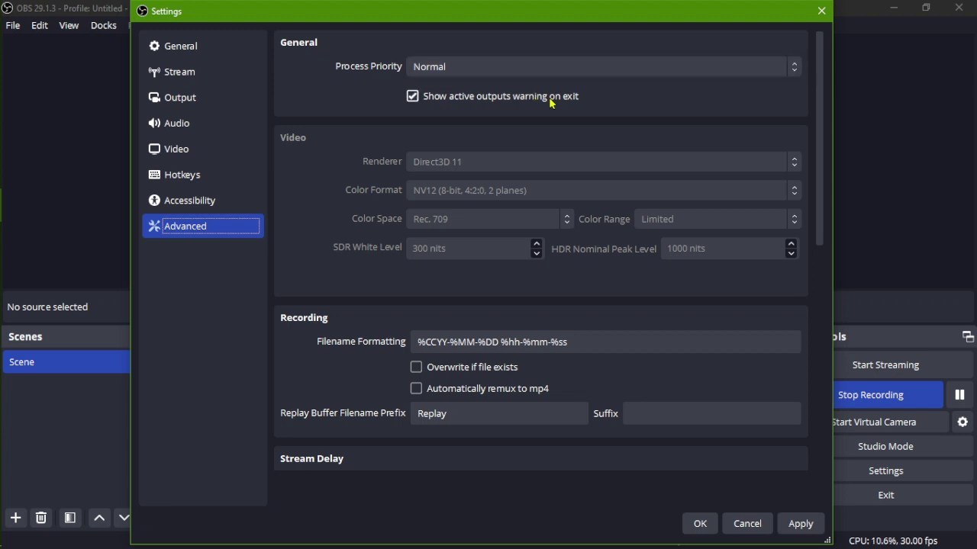
pyautogui.click(699, 524)
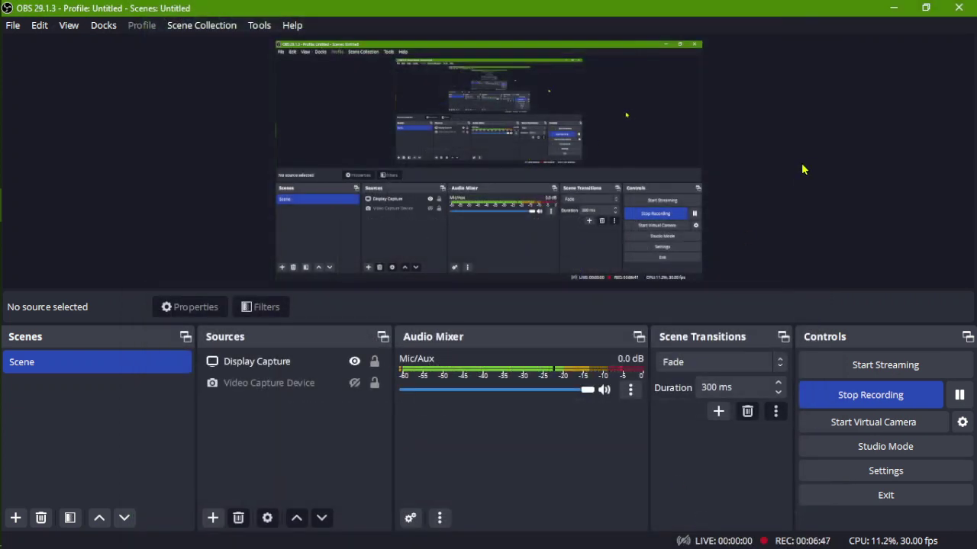